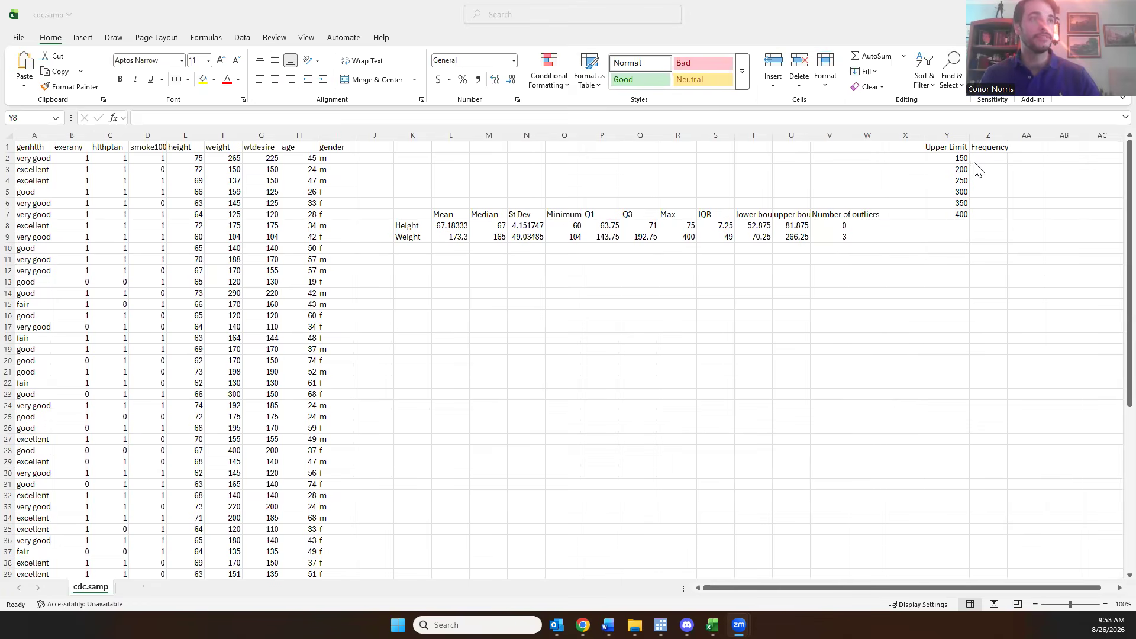
click(963, 170)
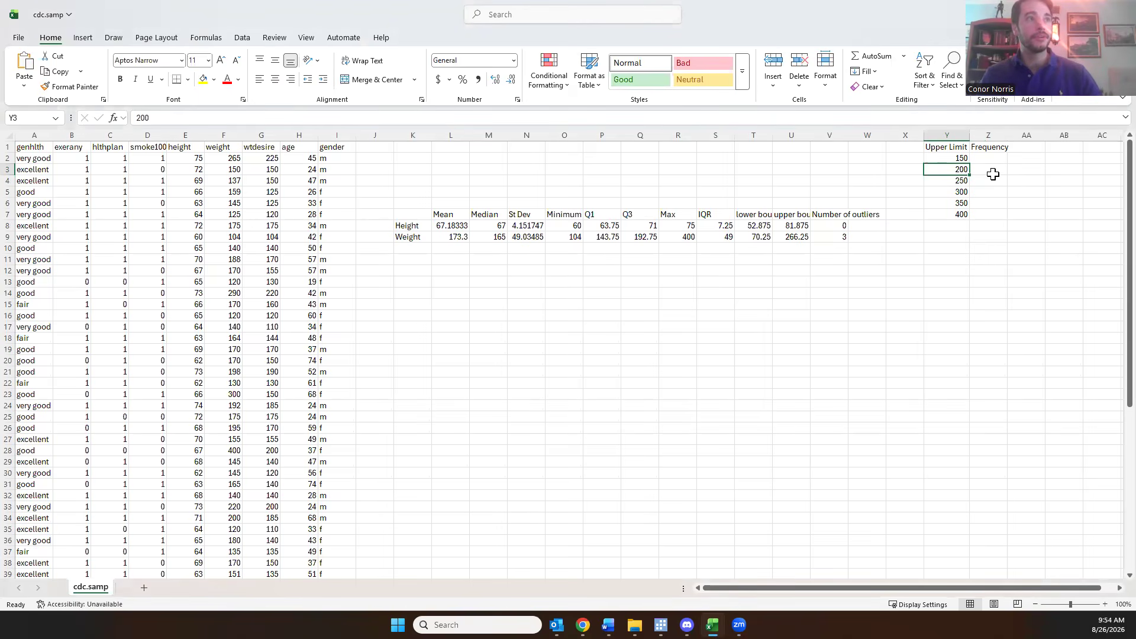
click(944, 185)
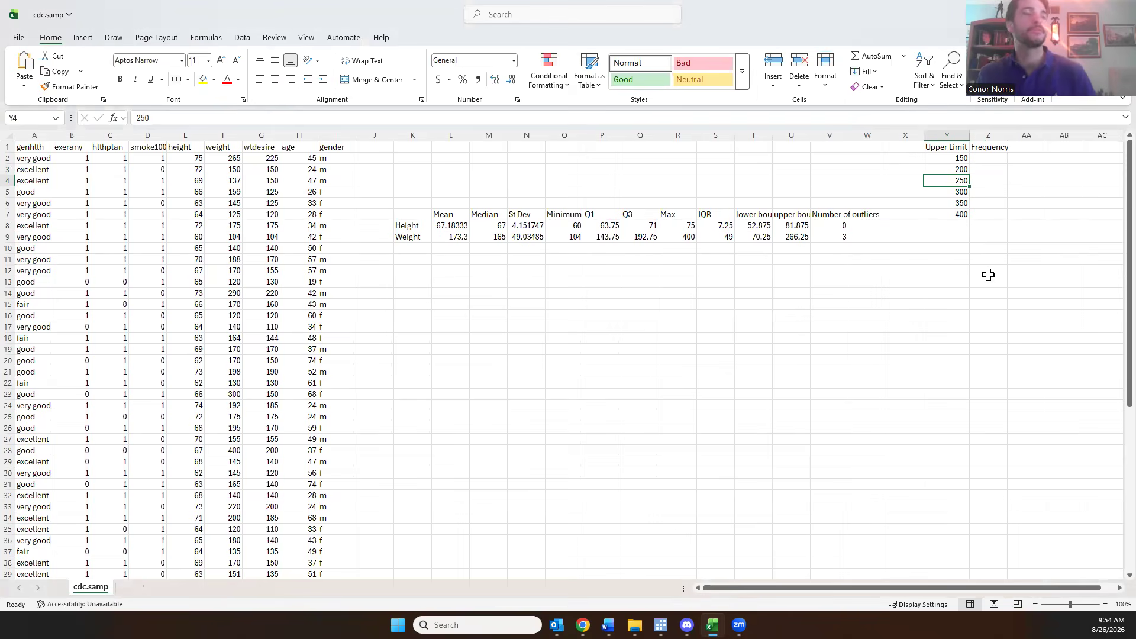
Fill Z2:Z7 with the array formula =FREQUENCY(F2:F61,Y2:Y7) to count the weights in each upper-limit class
click(995, 160)
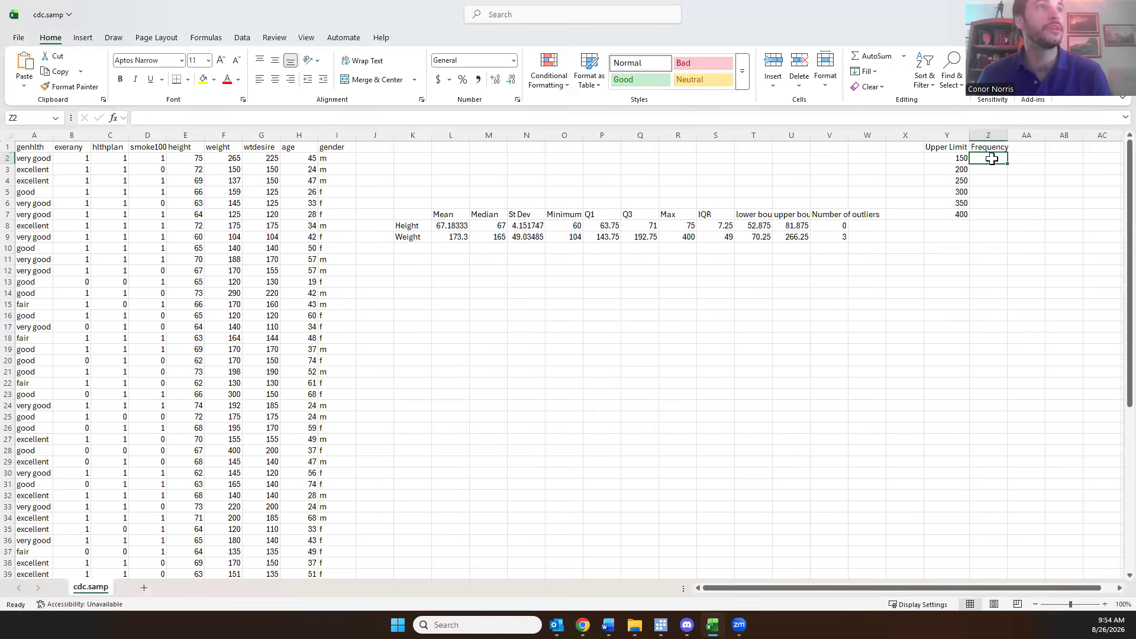
drag(992, 158, 991, 216)
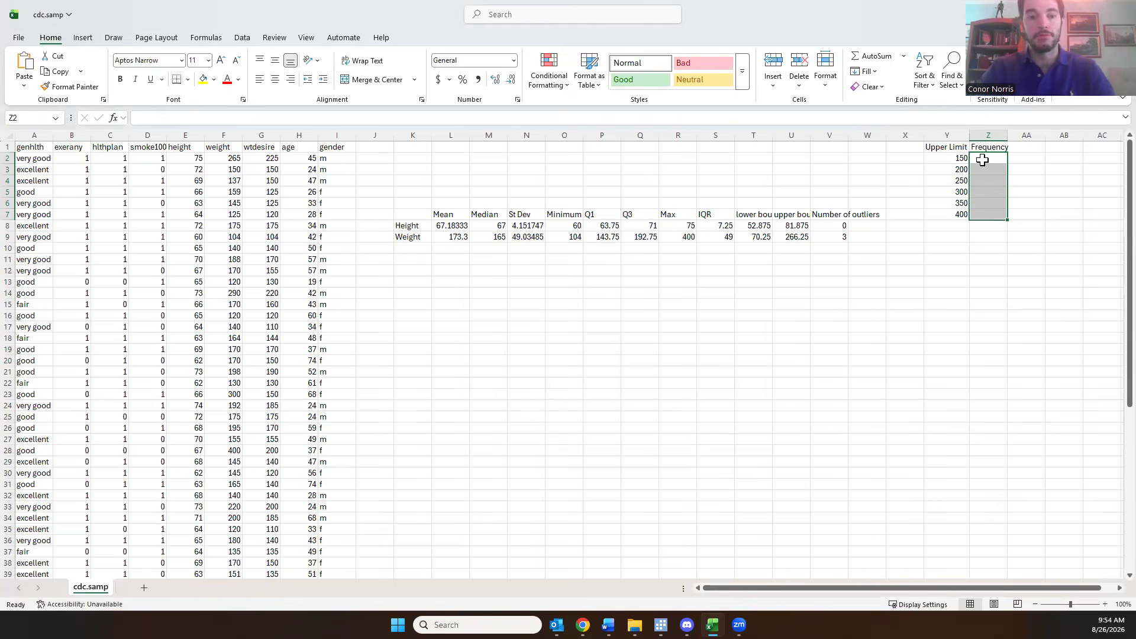
text(=)
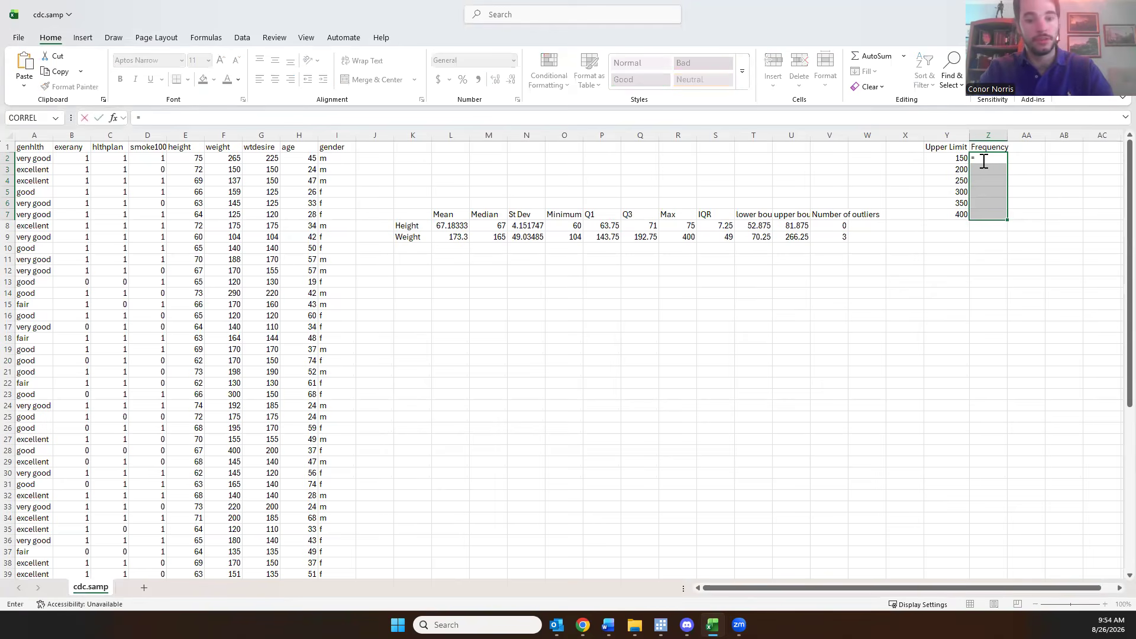
text(FRE)
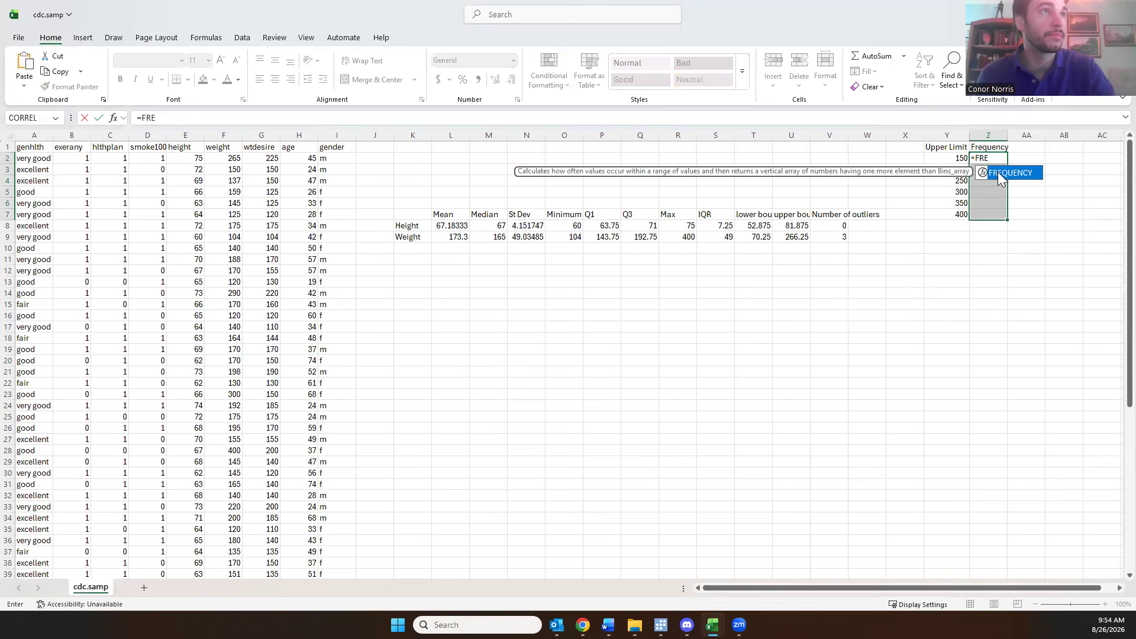
double_click(999, 177)
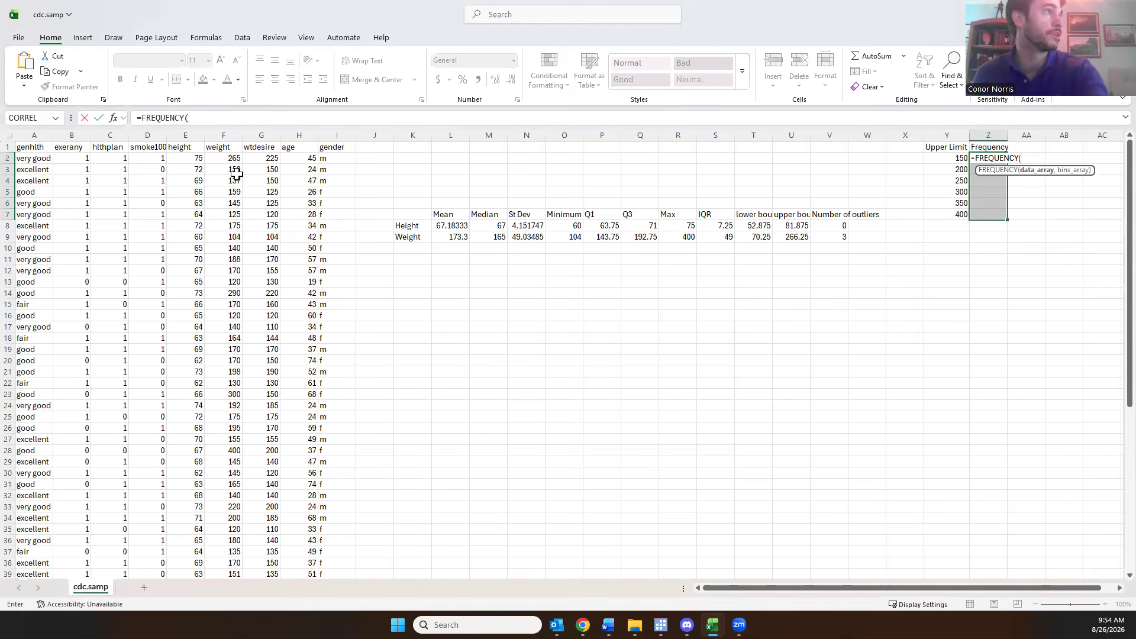
drag(235, 159, 228, 560)
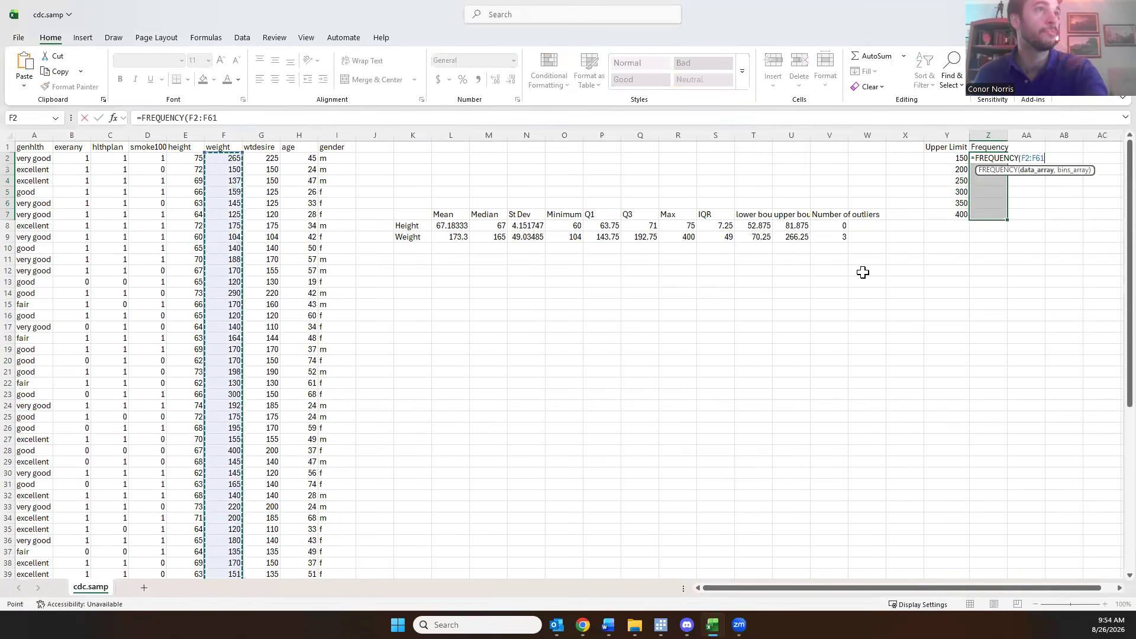
text(,)
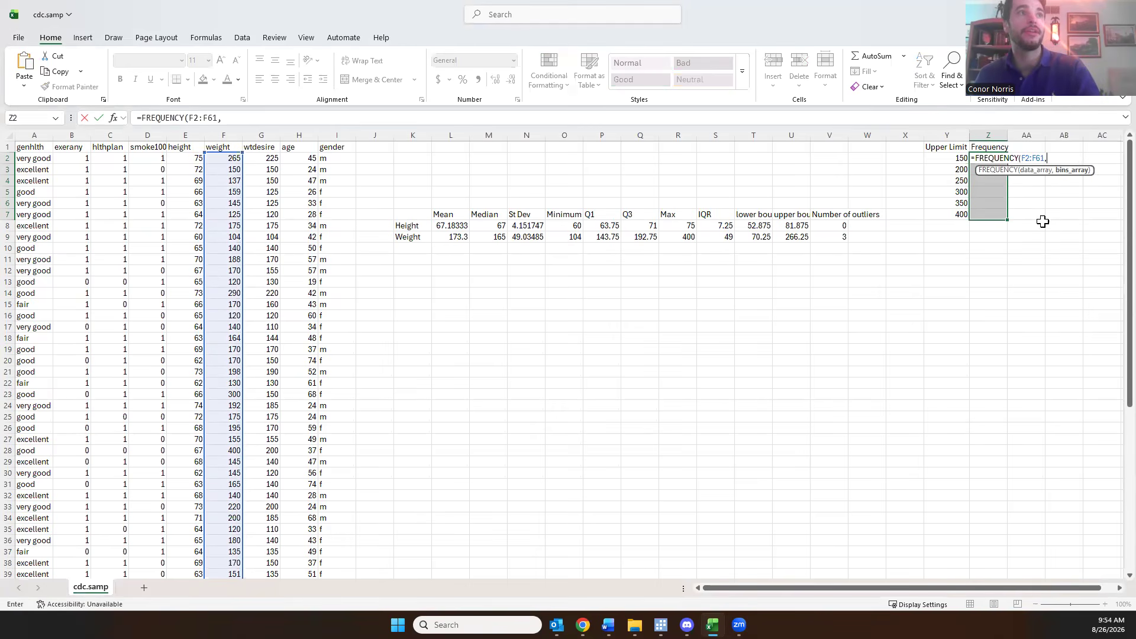
drag(958, 159, 961, 220)
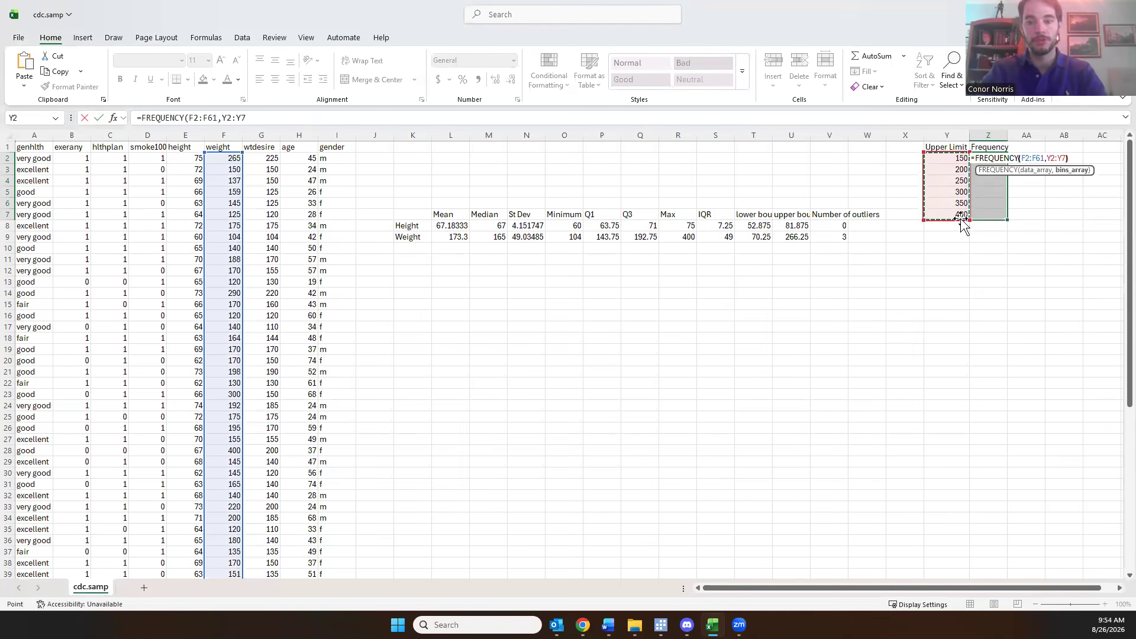
text())
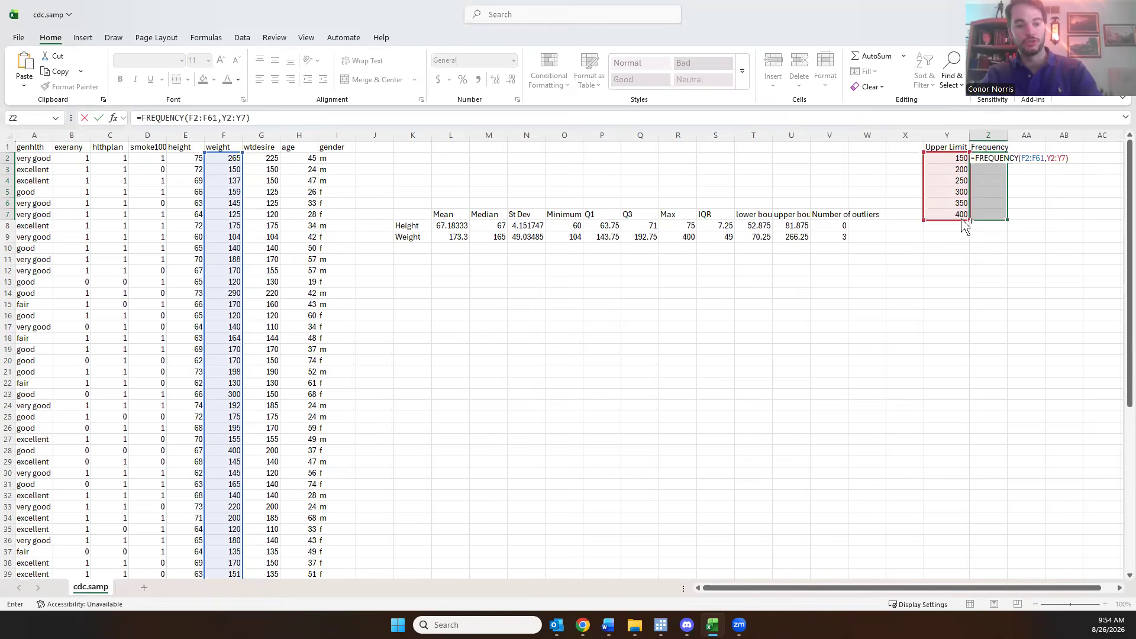
key(ctrl+shift+Return)
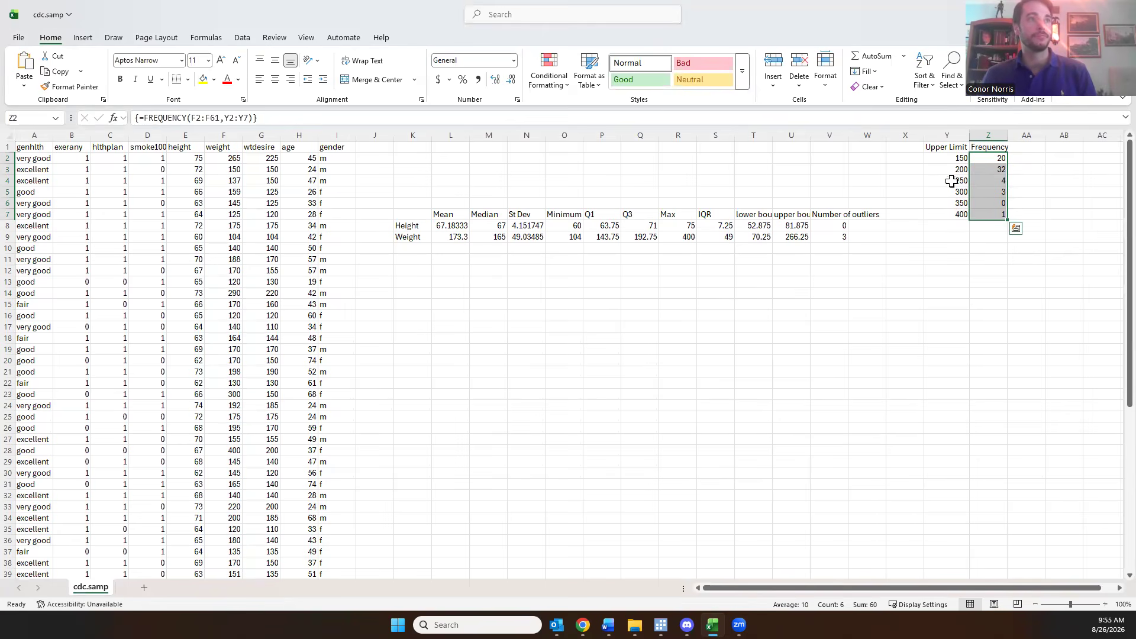
Insert a clustered column chart of the frequency table in Y1:Z7
drag(947, 147, 983, 216)
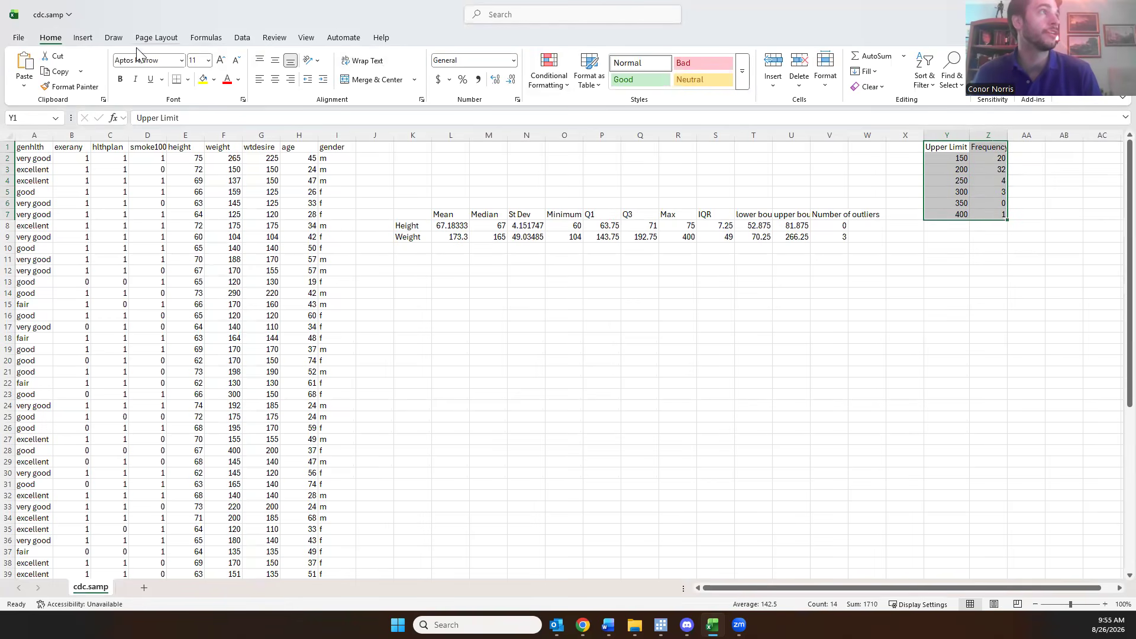
click(83, 39)
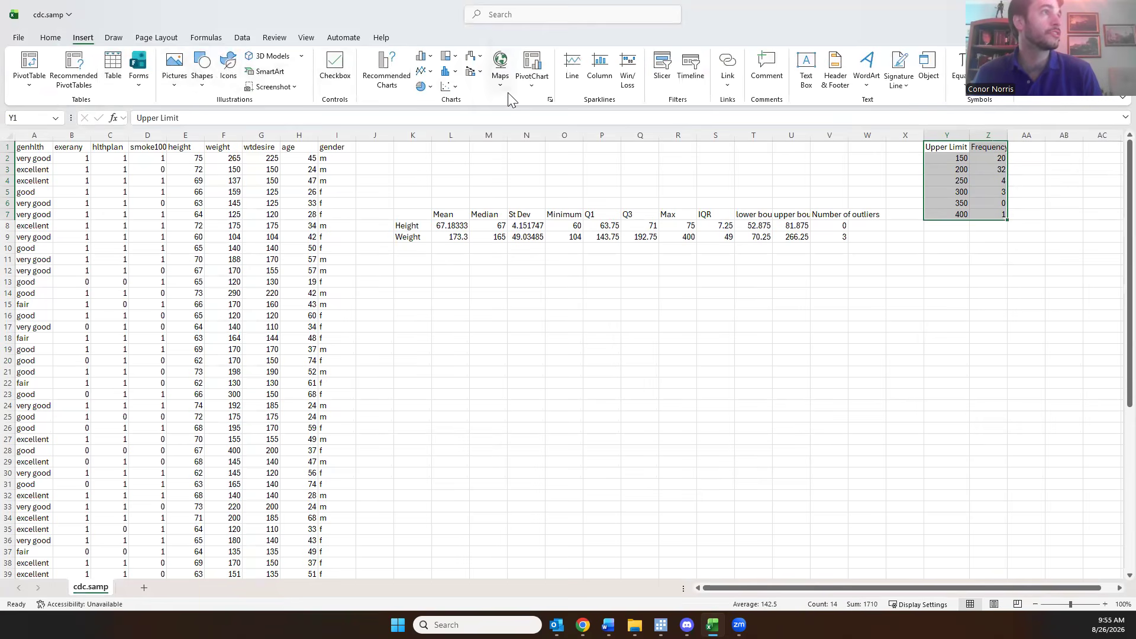
click(550, 100)
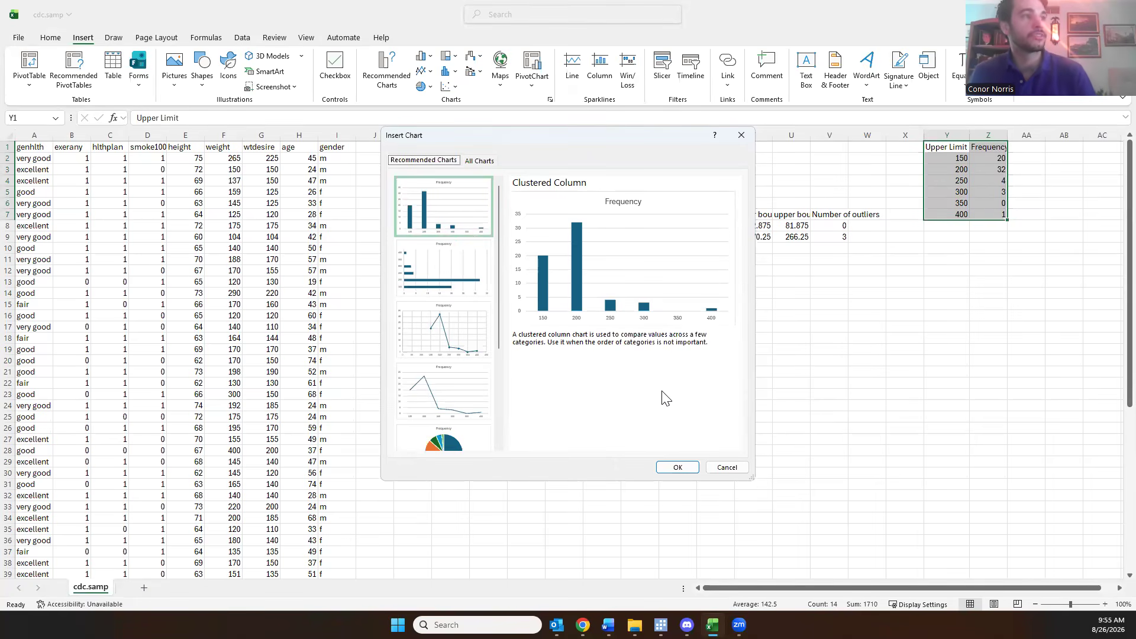
click(678, 467)
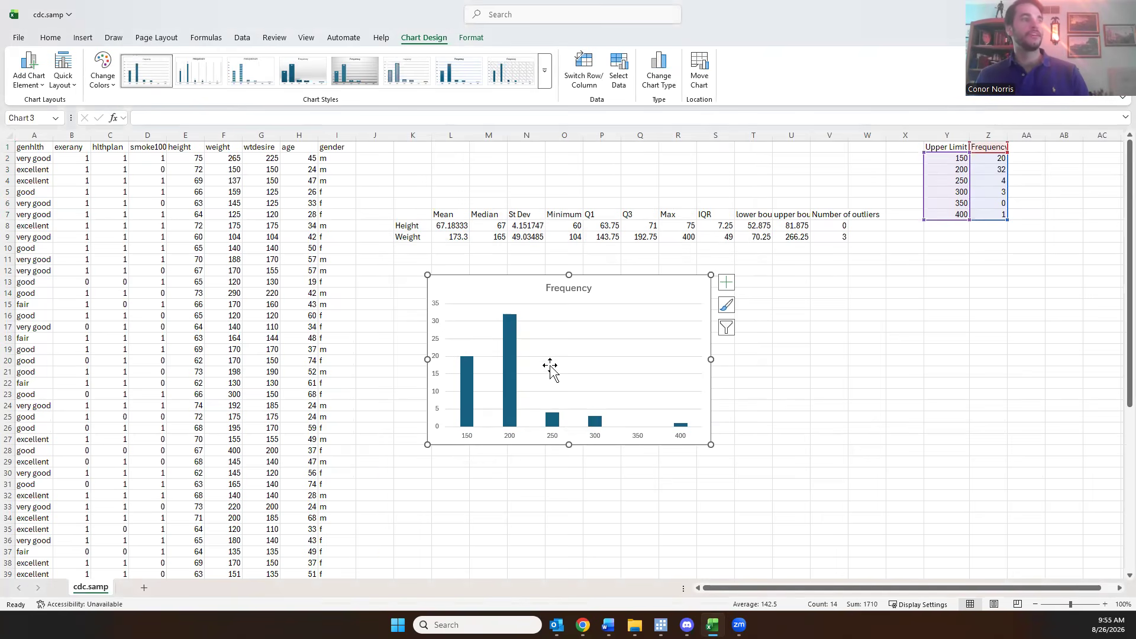
mouse_move(459, 396)
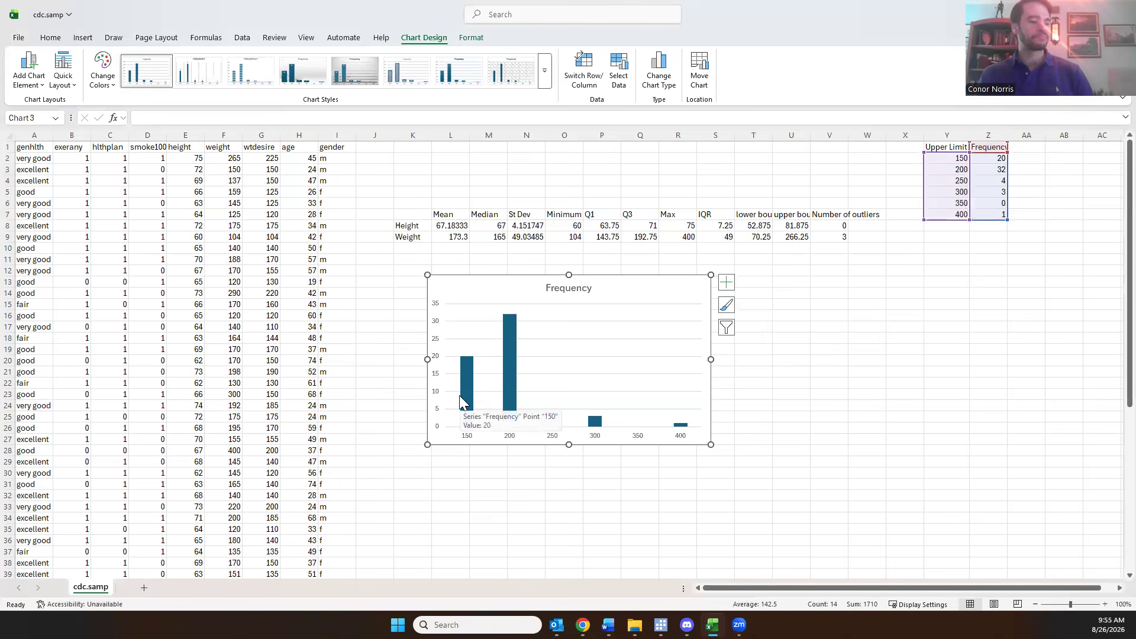
Start a second frequency table with the headers Upper Limit in Y11 and Frequency in Z11
click(949, 260)
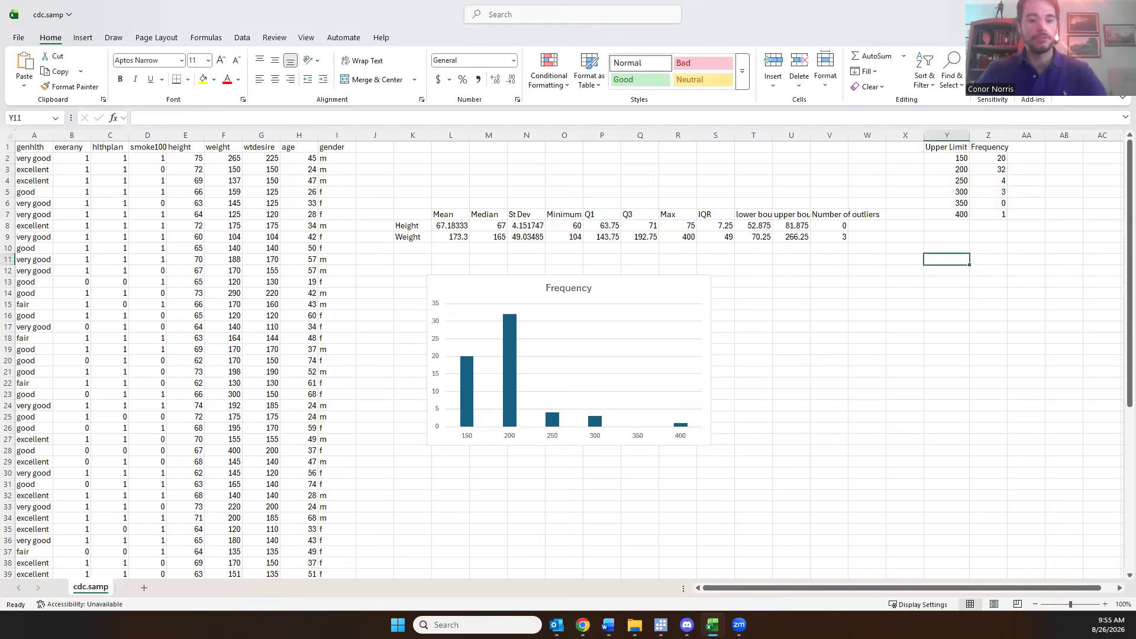
text(Upper Li)
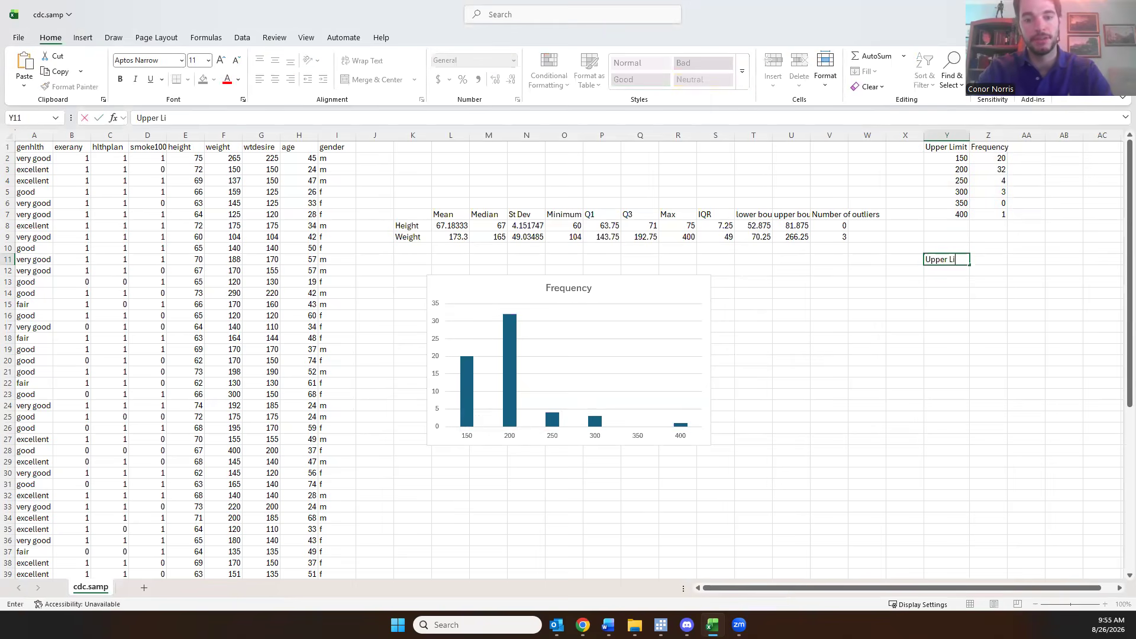
text(mit)
key(Tab)
text(F)
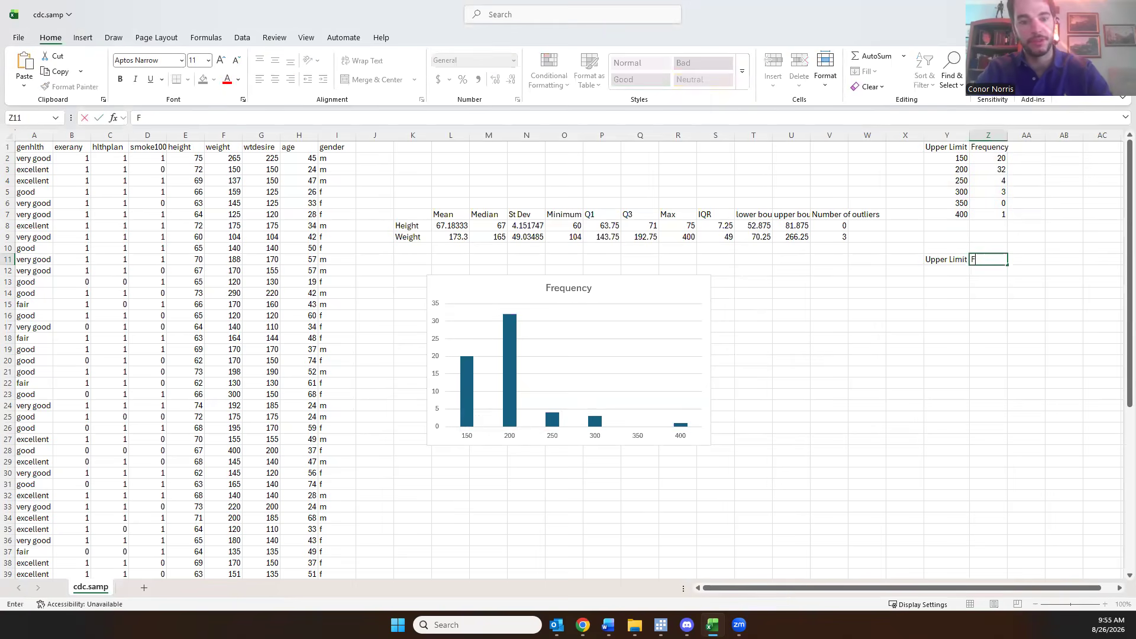
text(requency)
key(Return)
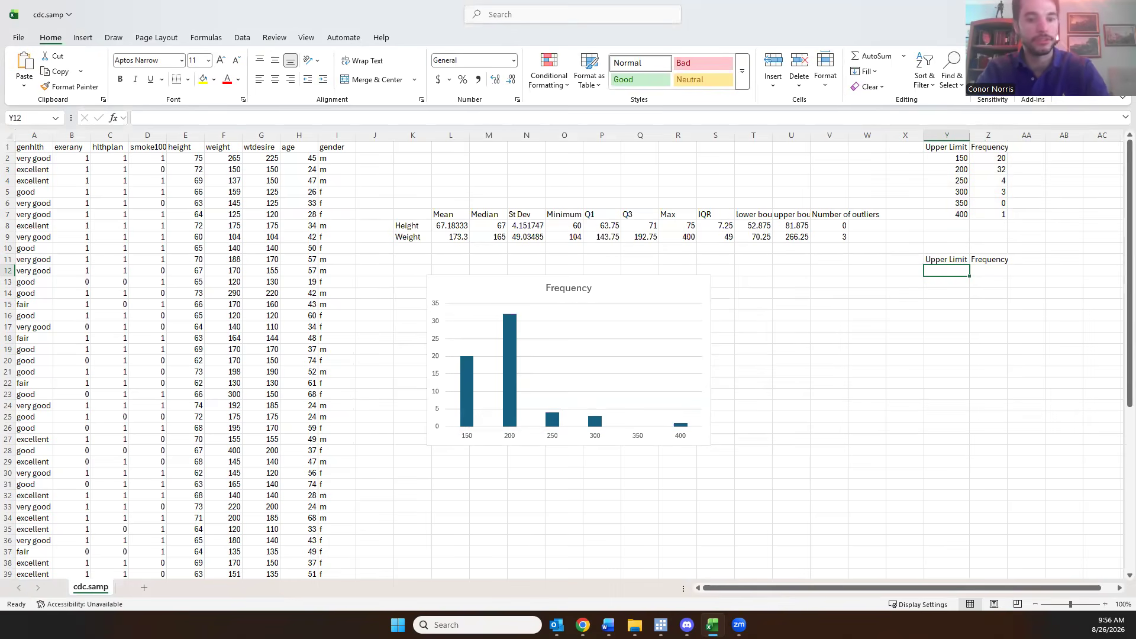
Enter the upper limits 120, 160, 200, 240, 280, 320, 360 and 400 in Y12:Y19
text(120)
key(Return)
text(160)
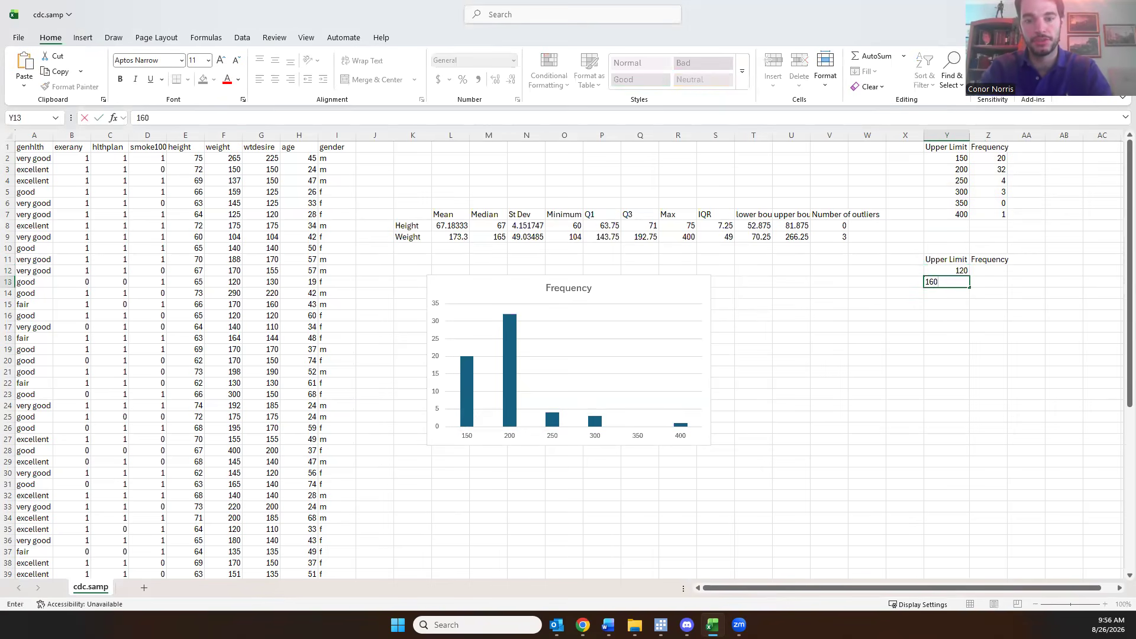
key(Return)
text(200)
key(Return)
text(240)
key(Return)
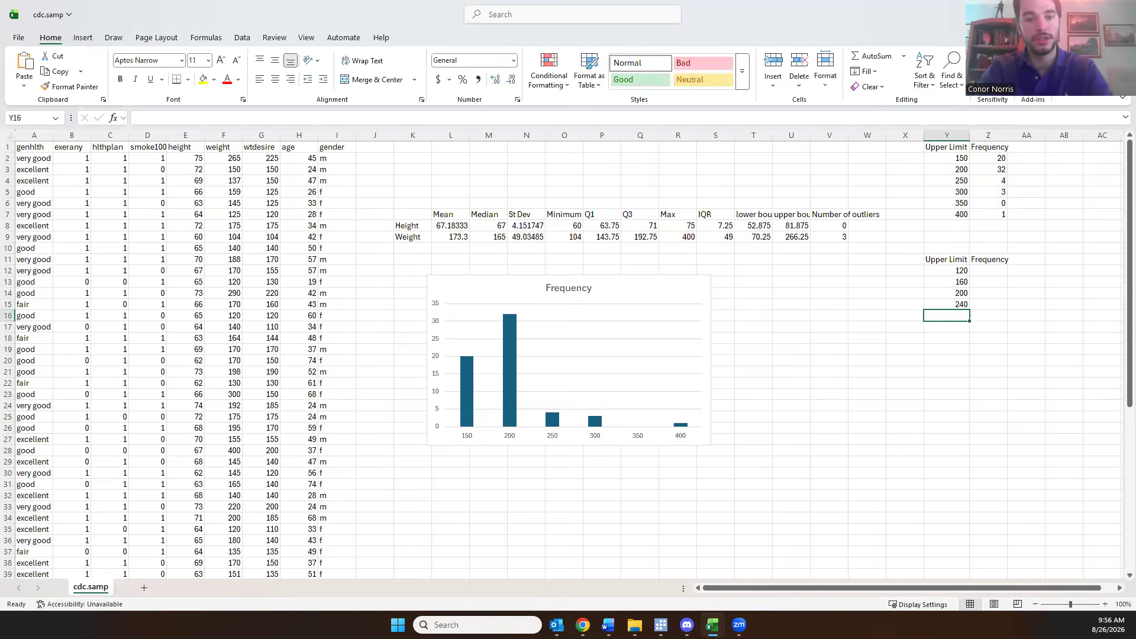
text(280)
key(Return)
text(320)
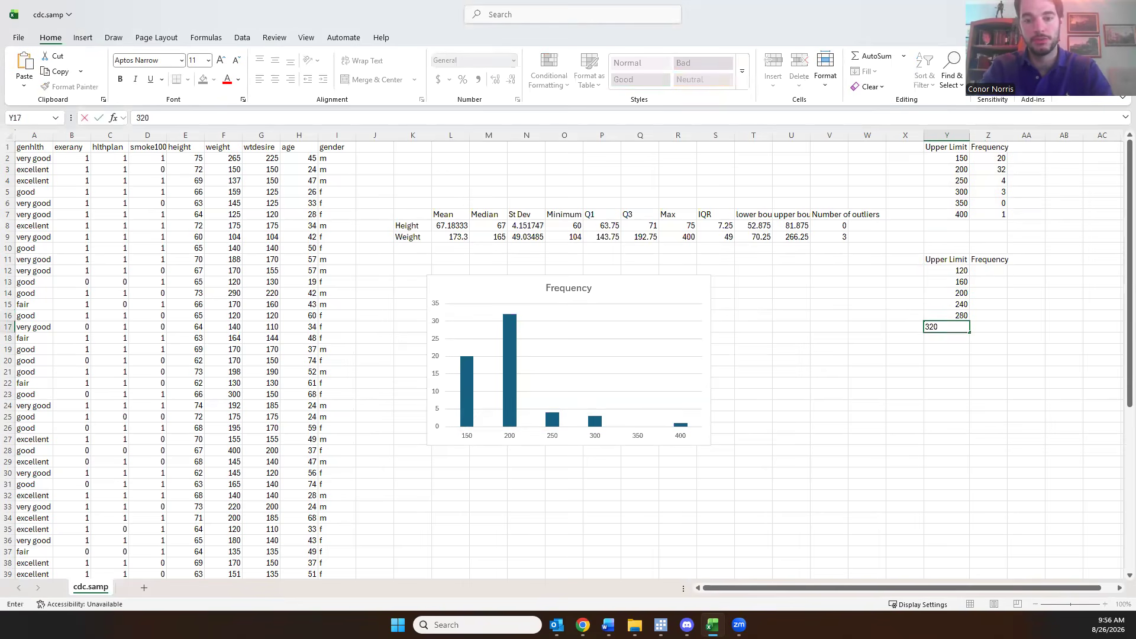
key(Return)
text(360)
key(Return)
text(400)
key(Return)
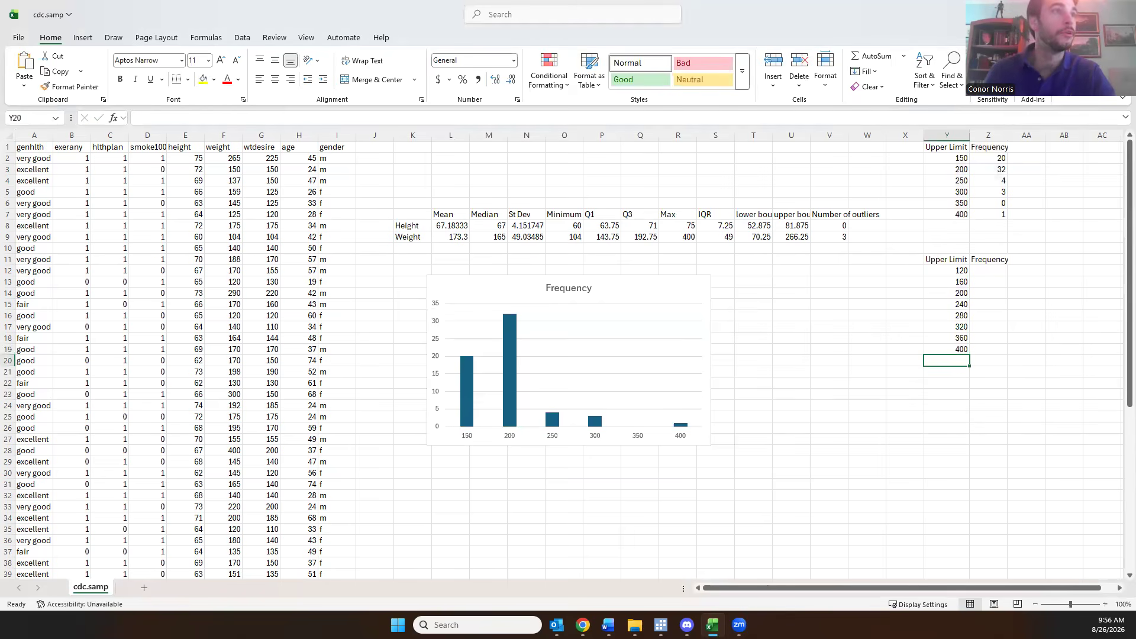
Fill Z12:Z19 with the array formula =FREQUENCY(F2:F61,Y12:Y19) to count the weights in the new classes
click(978, 271)
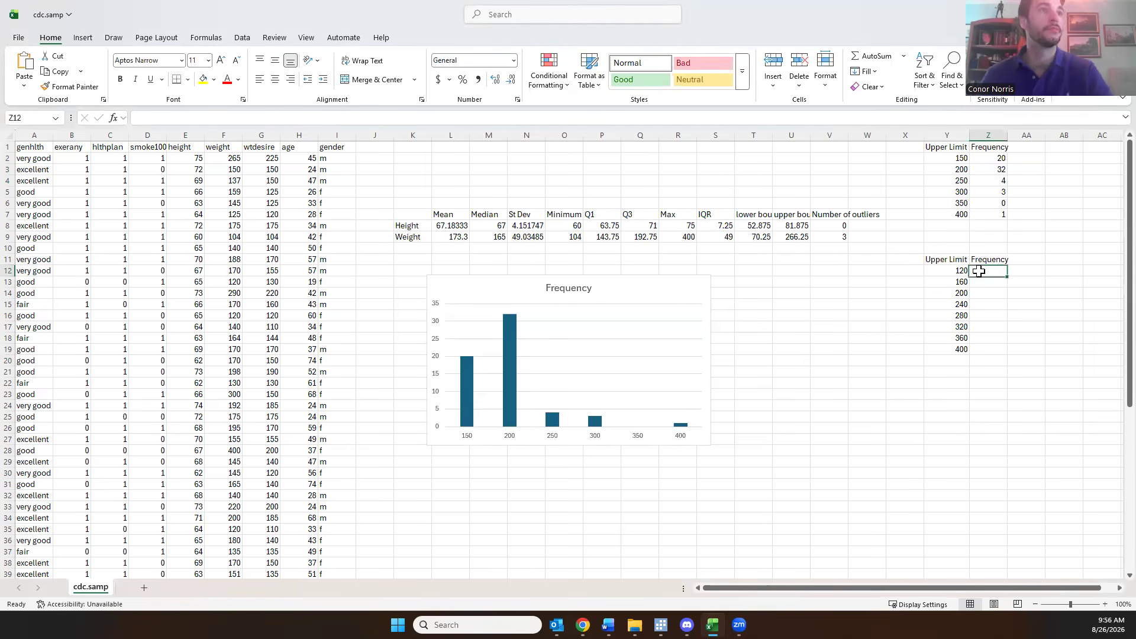
drag(983, 271, 986, 349)
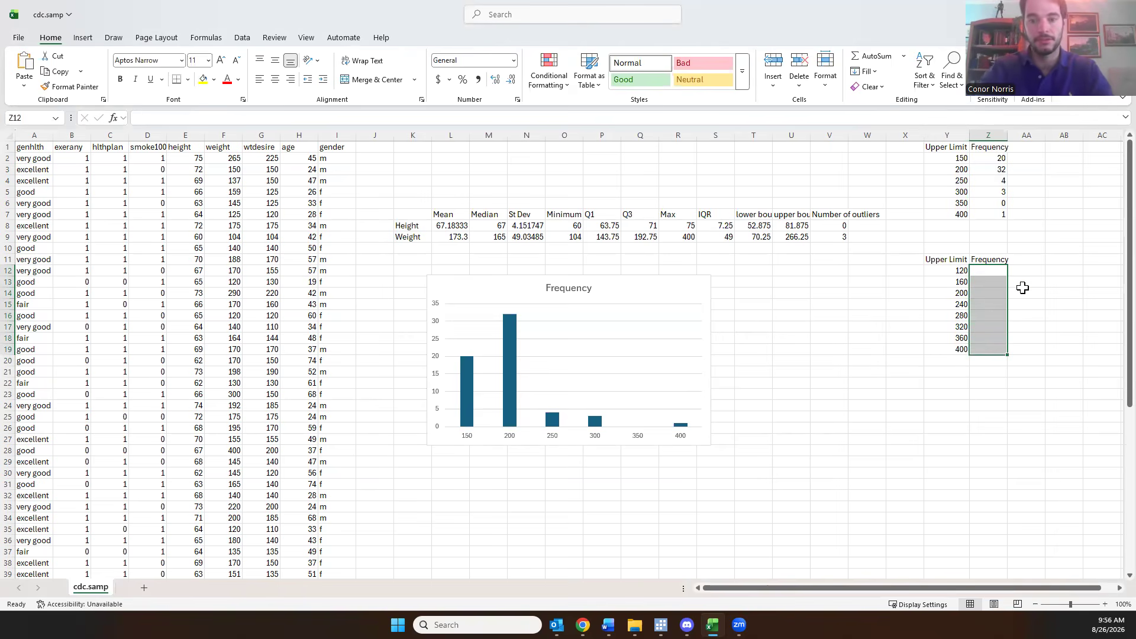
text(=FRE)
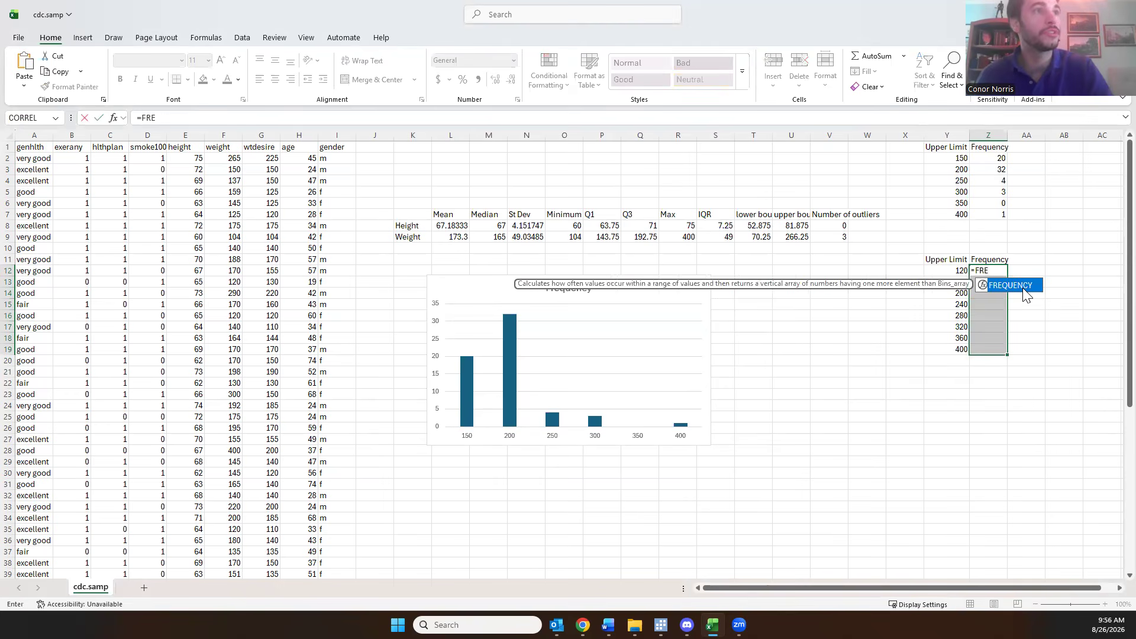
double_click(1021, 285)
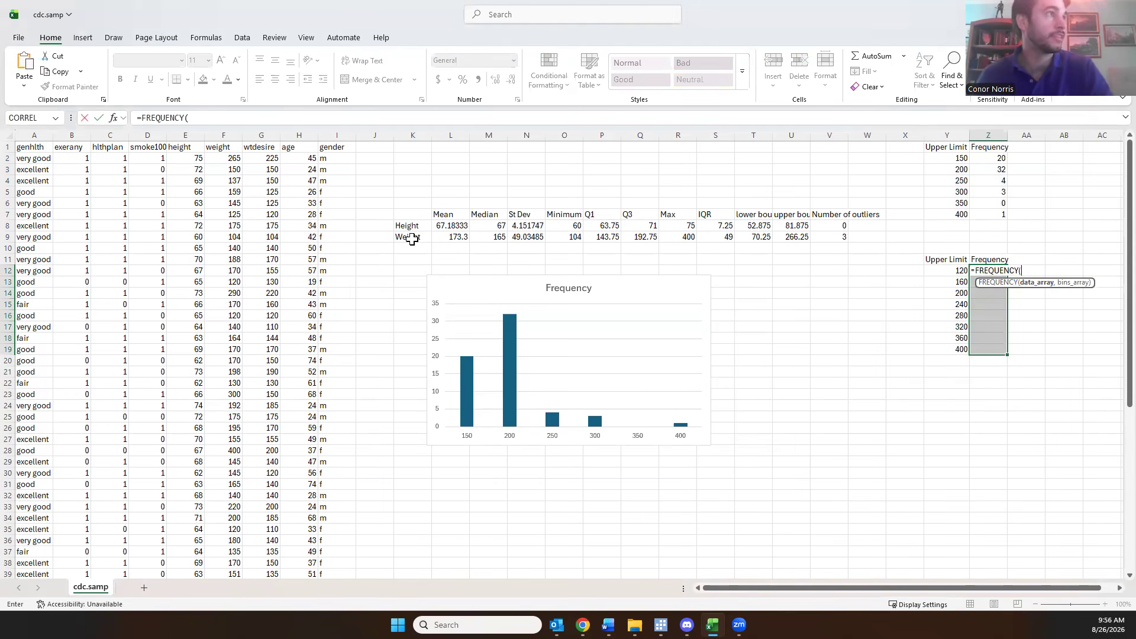
drag(235, 158, 228, 551)
scroll(896, 338, up, 7)
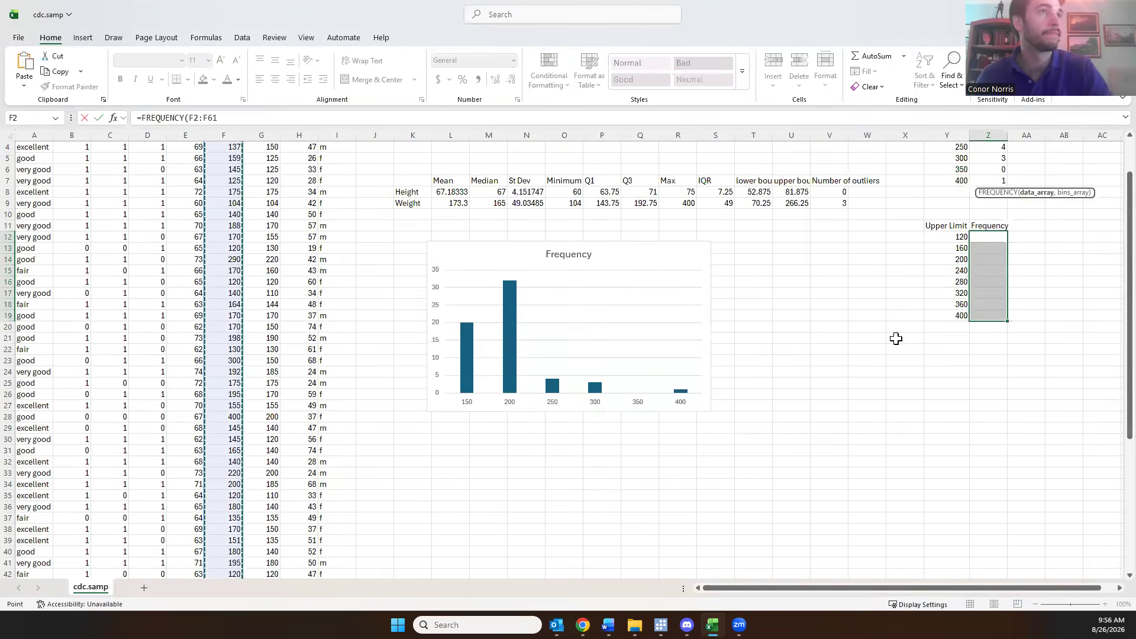
scroll(896, 339, up, 1)
text(,)
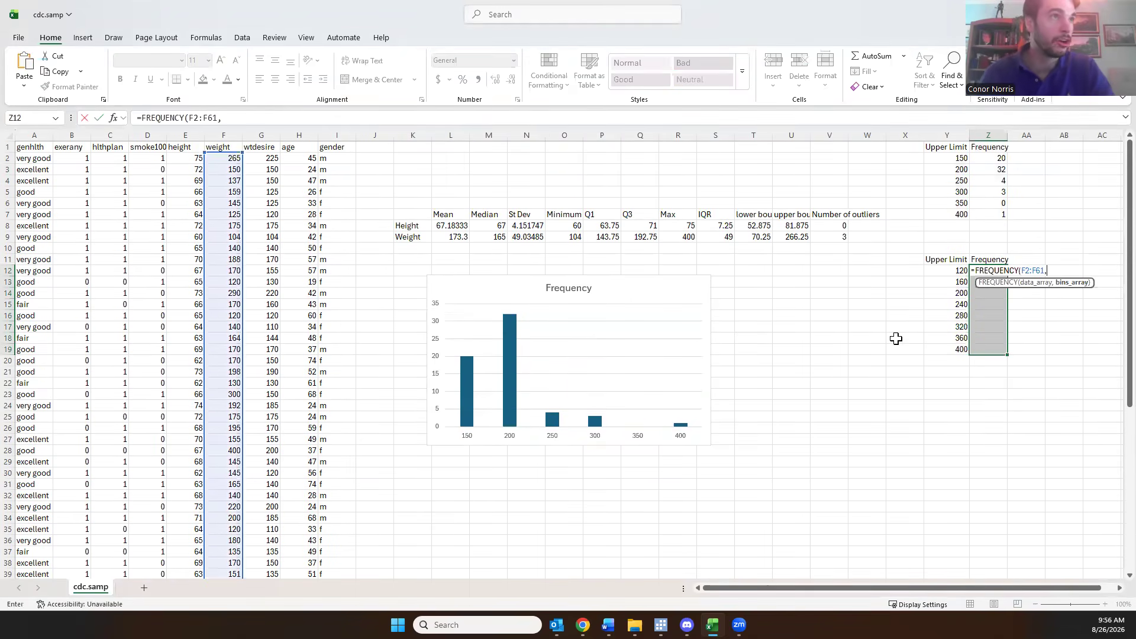
drag(958, 272, 962, 350)
text())
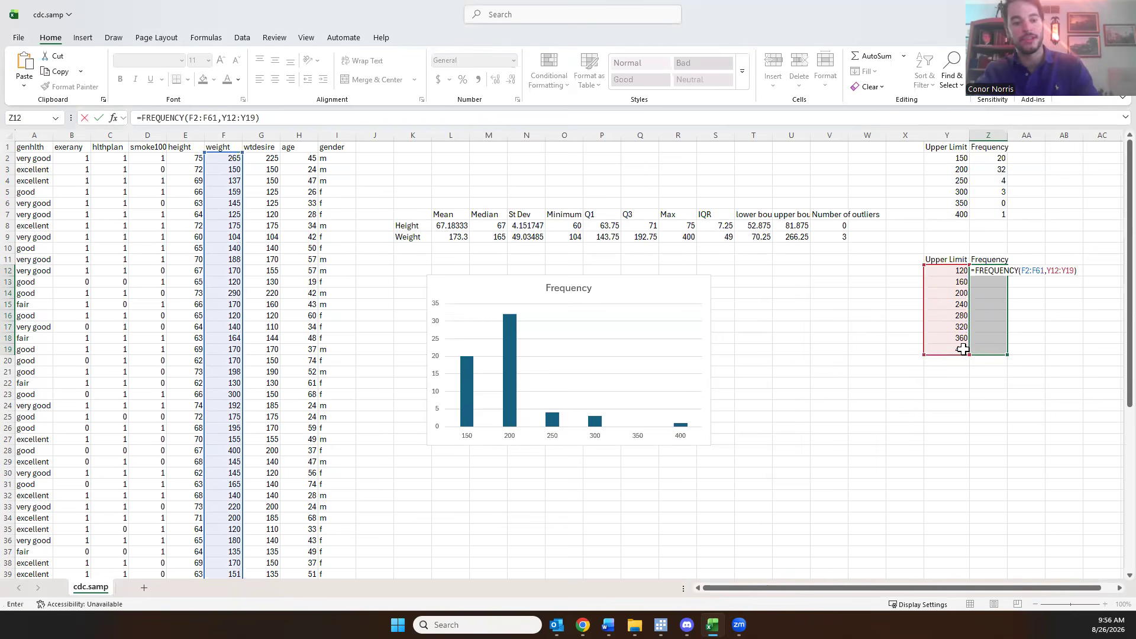
key(ctrl+shift+Return)
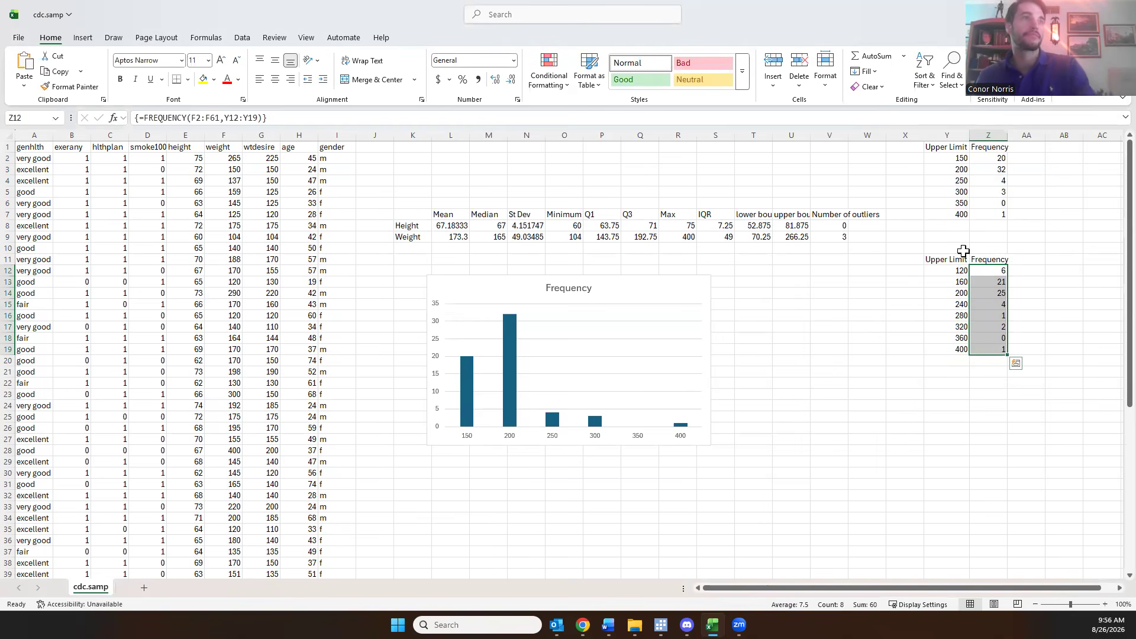
Insert a clustered column chart of the second frequency table in Y11:Z19
drag(943, 255, 986, 354)
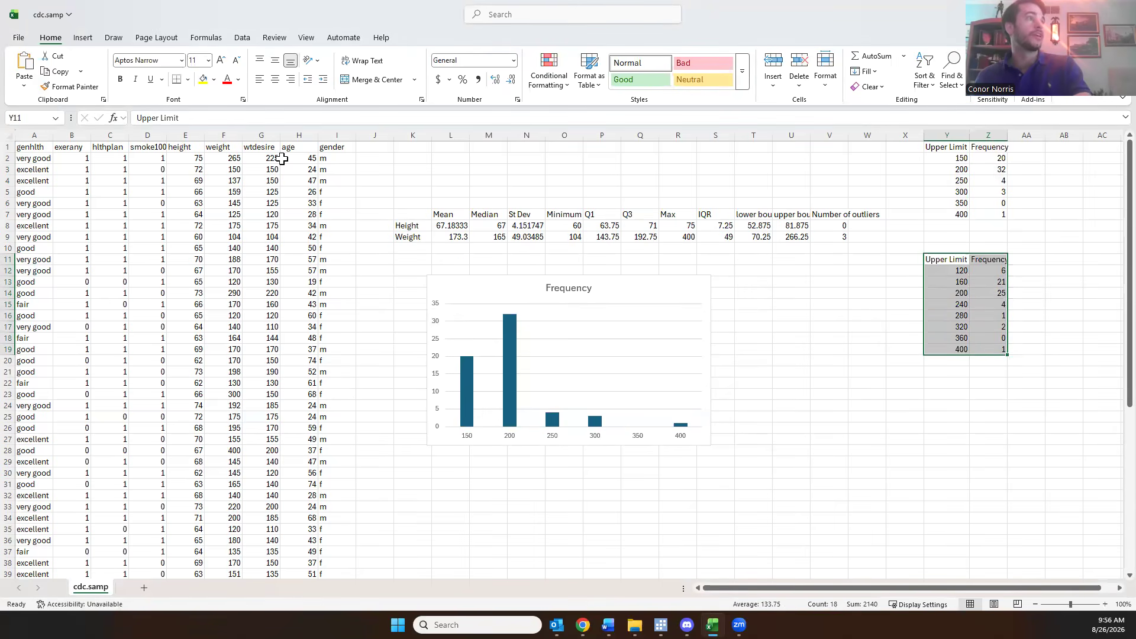
click(83, 37)
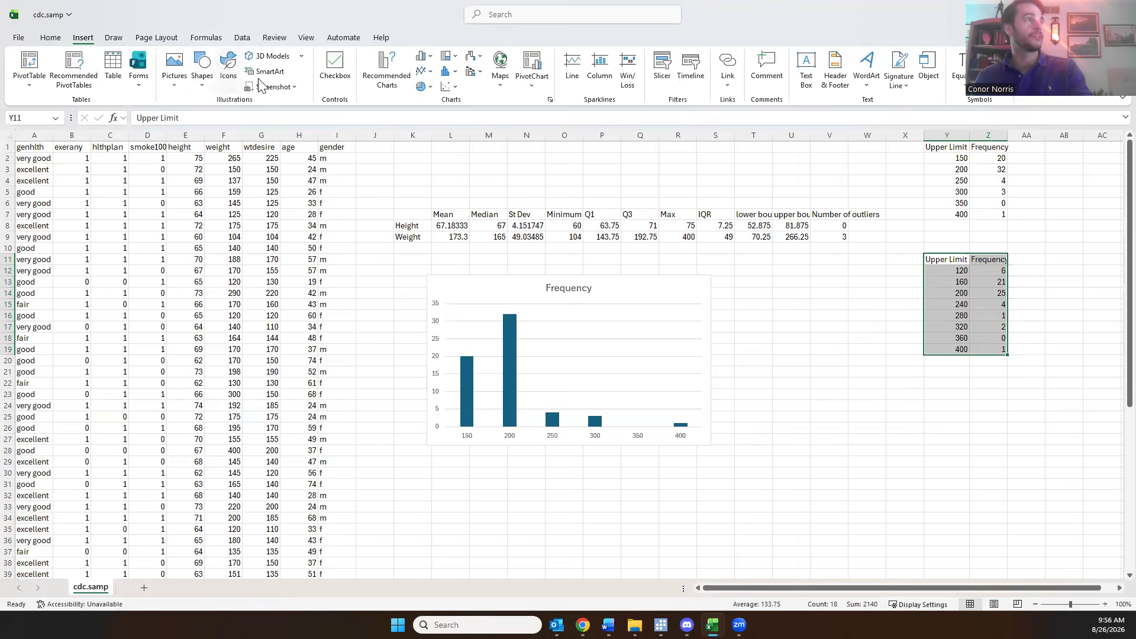
click(551, 100)
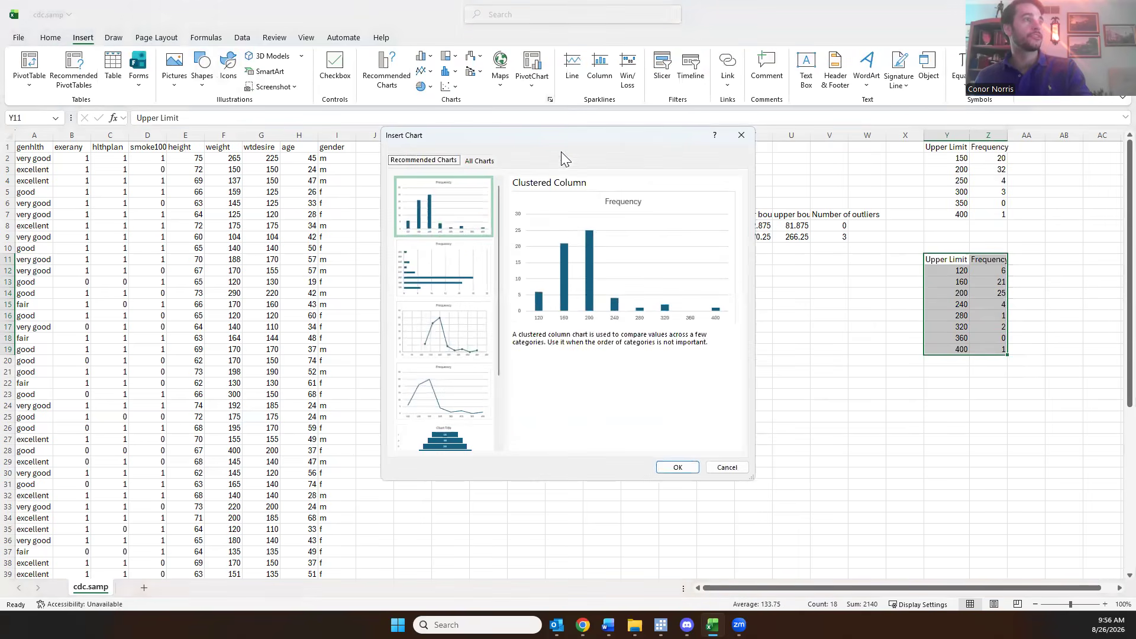
click(678, 467)
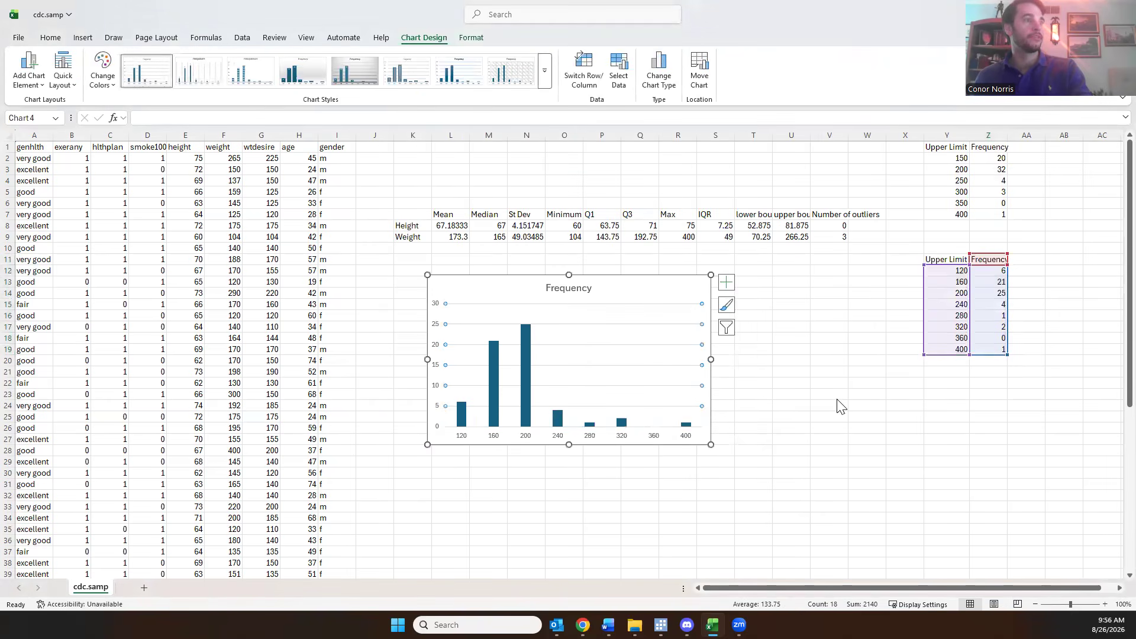
Move the new frequency chart off the first one so the two charts sit side by side
drag(635, 338, 760, 342)
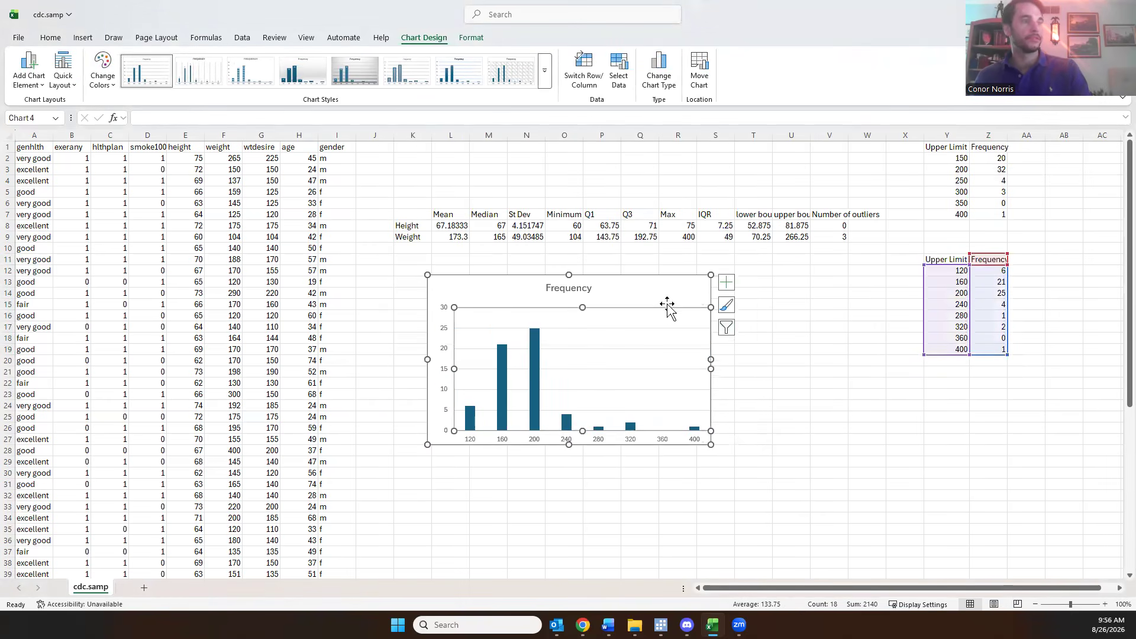
drag(654, 286, 939, 286)
scroll(865, 296, down, 2)
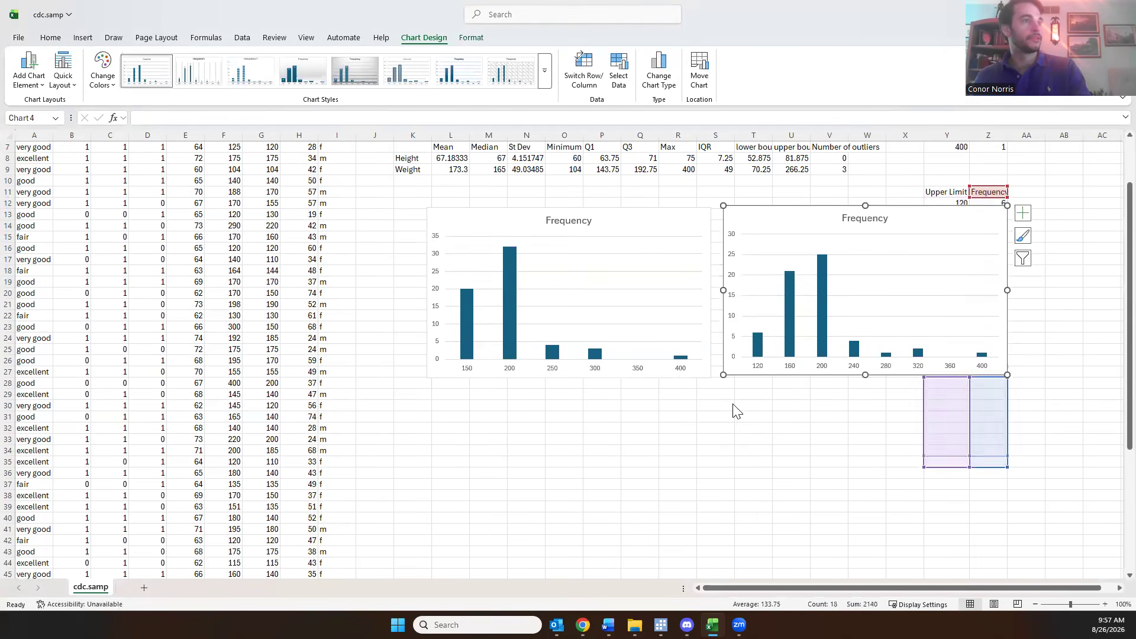
drag(924, 411, 925, 389)
click(1061, 406)
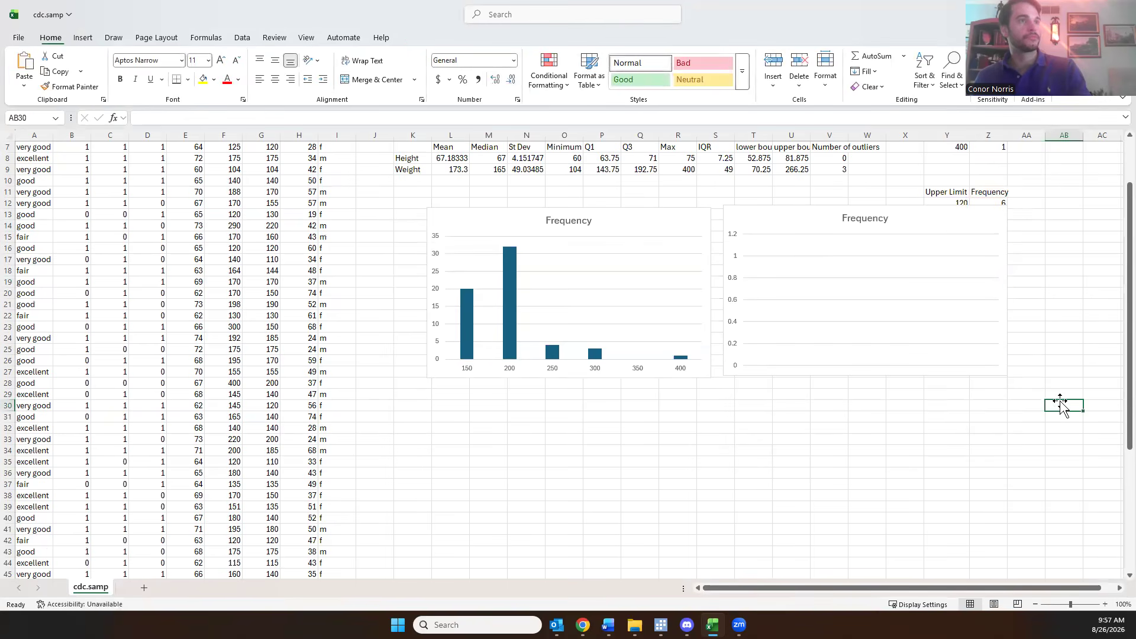
key(ctrl+z)
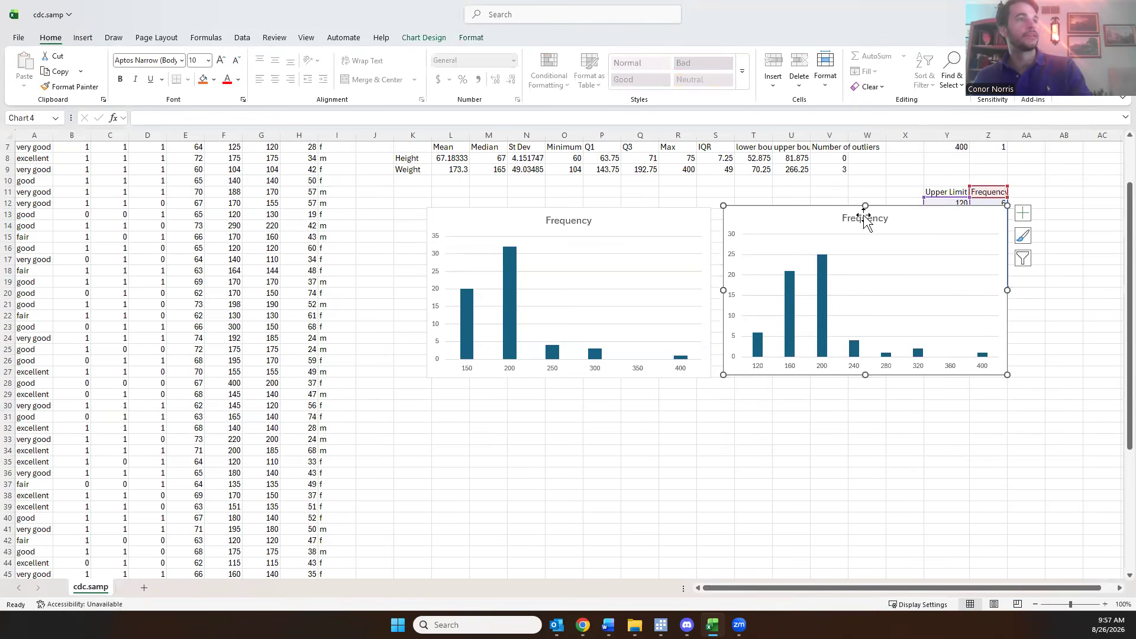
Place the second frequency chart directly below the first one, roughly aligned with its edges, for comparison
drag(751, 245, 500, 398)
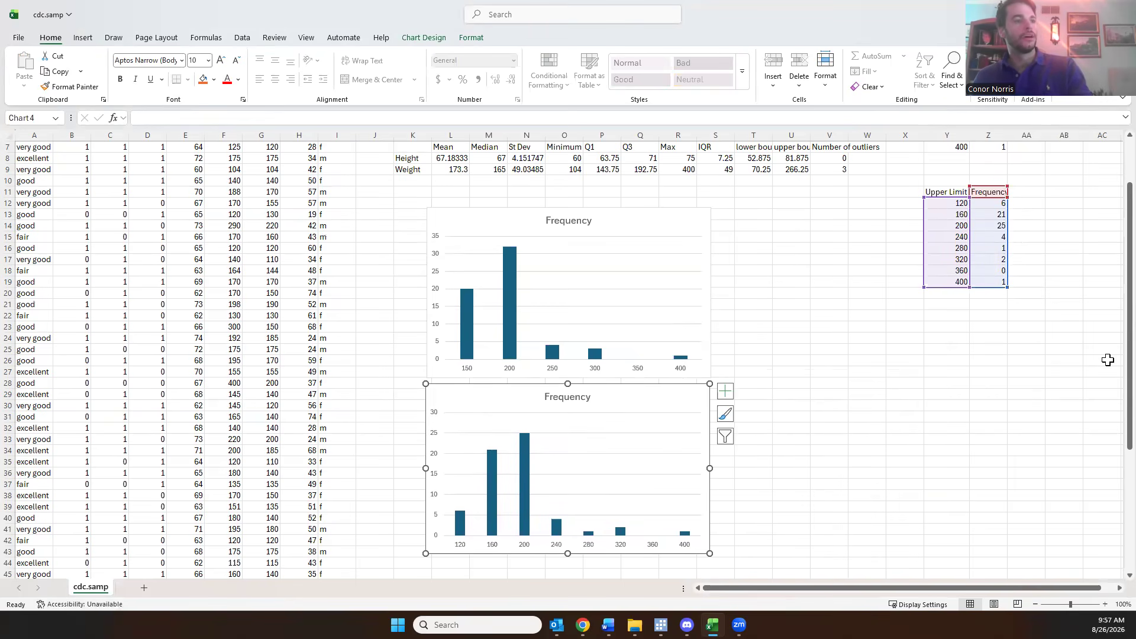
key(ctrl+z)
drag(927, 225, 640, 393)
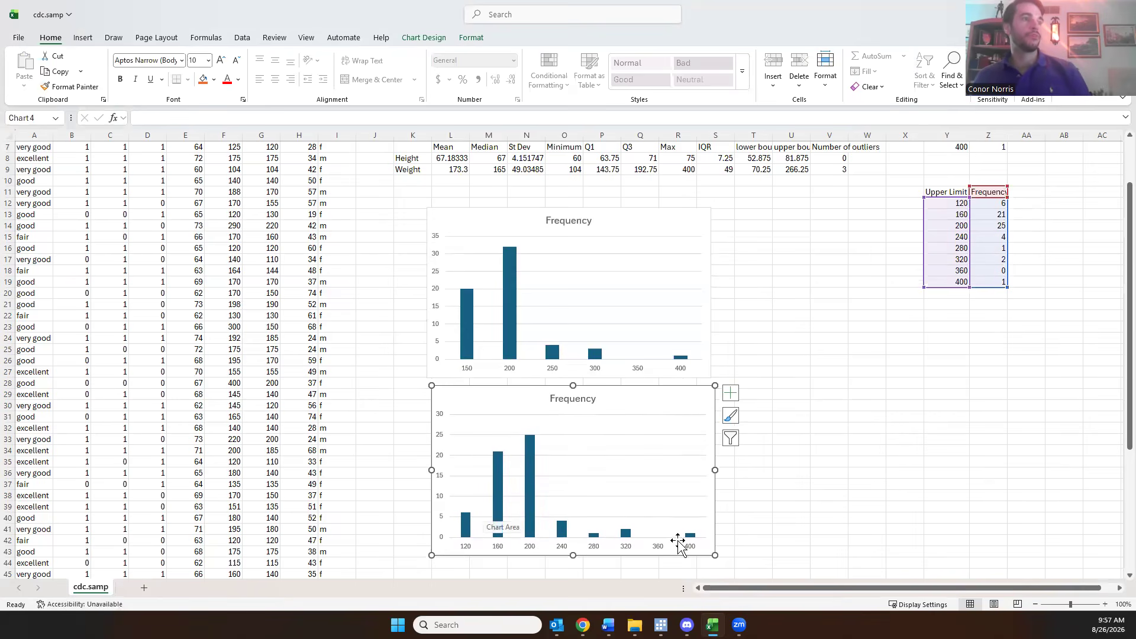